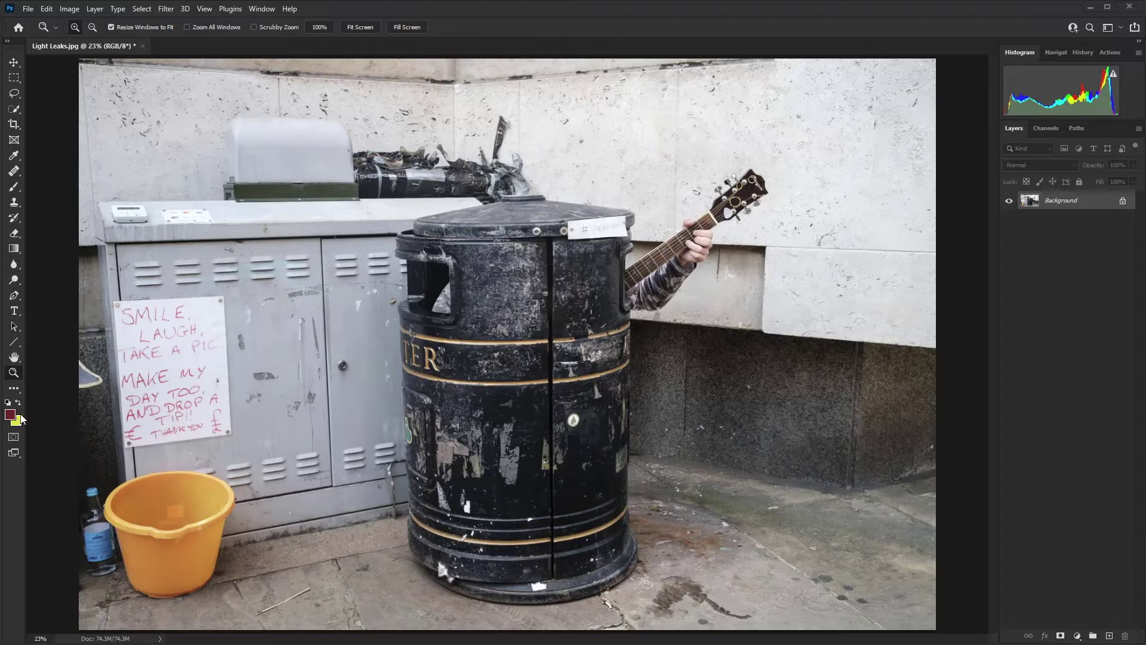
# Step: Reset and swap the default colours, then add a Gradient Fill layer above the Background
pyautogui.press('d')
pyautogui.press('x')
pyautogui.press('x')
pyautogui.press('x')
pyautogui.press('x')
pyautogui.click(1077, 635)
pyautogui.click(1069, 364)
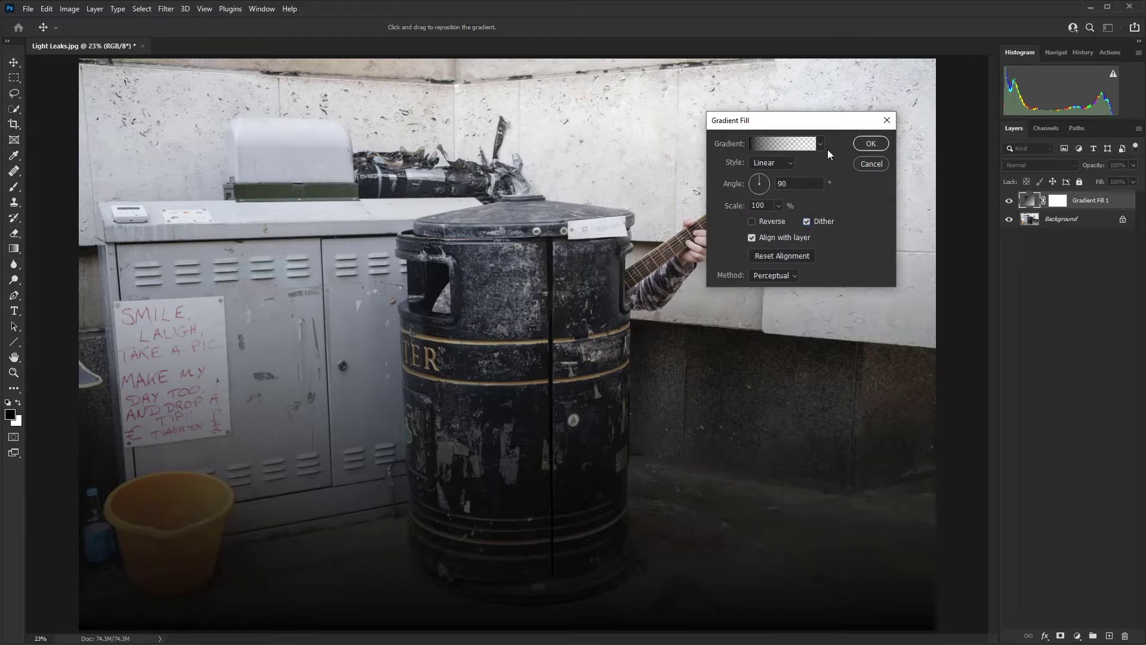
# Step: Edit the gradient to stay solid black up to 55%, then fade to transparent
pyautogui.click(774, 145)
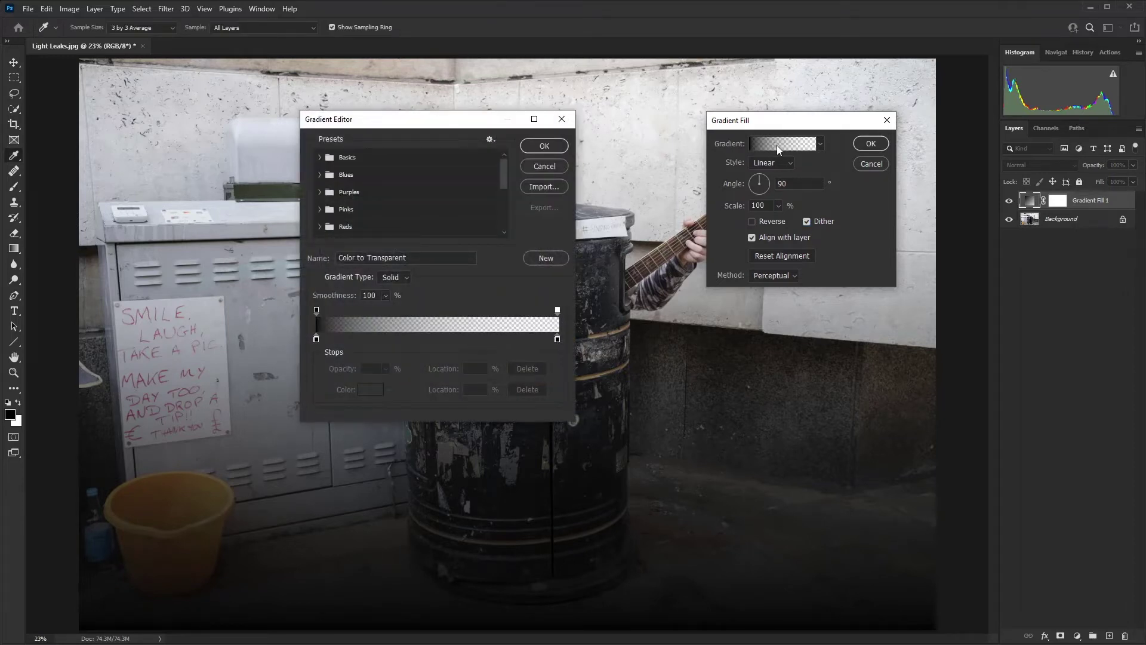
pyautogui.click(316, 310)
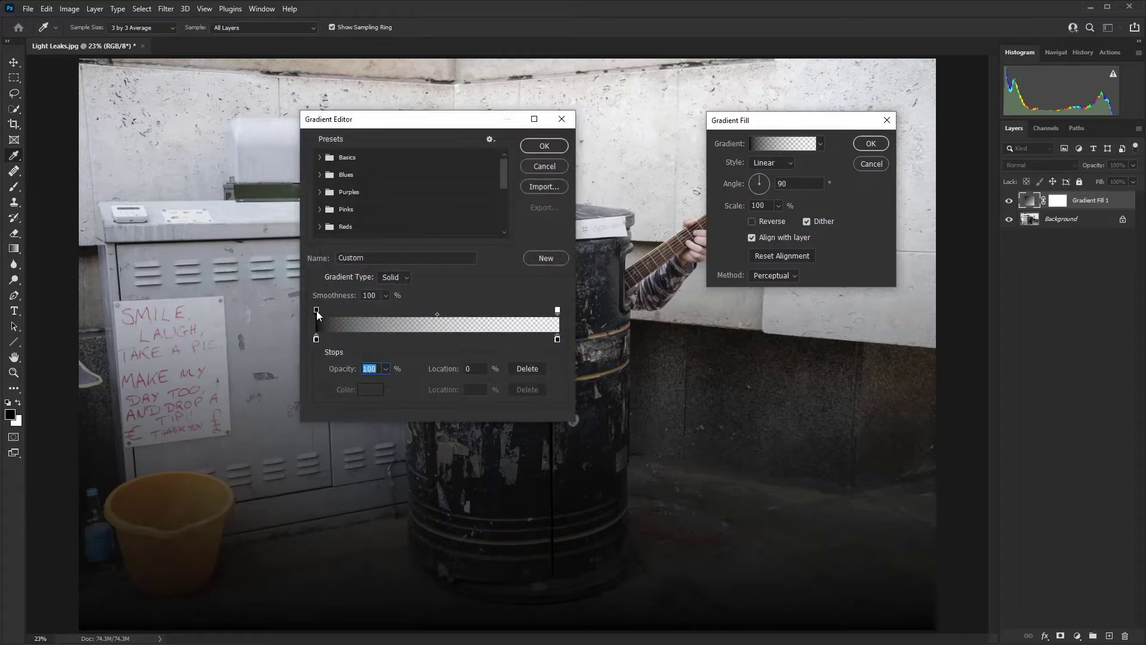
pyautogui.moveTo(316, 310); pyautogui.dragTo(485, 318)
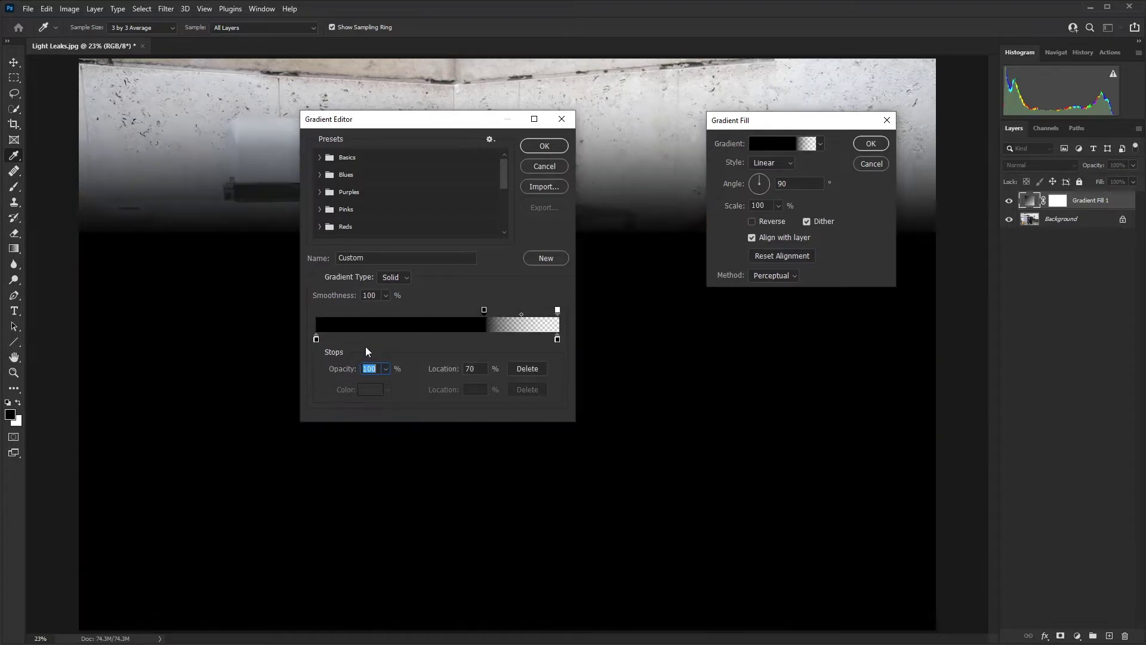
pyautogui.moveTo(317, 342); pyautogui.dragTo(485, 347)
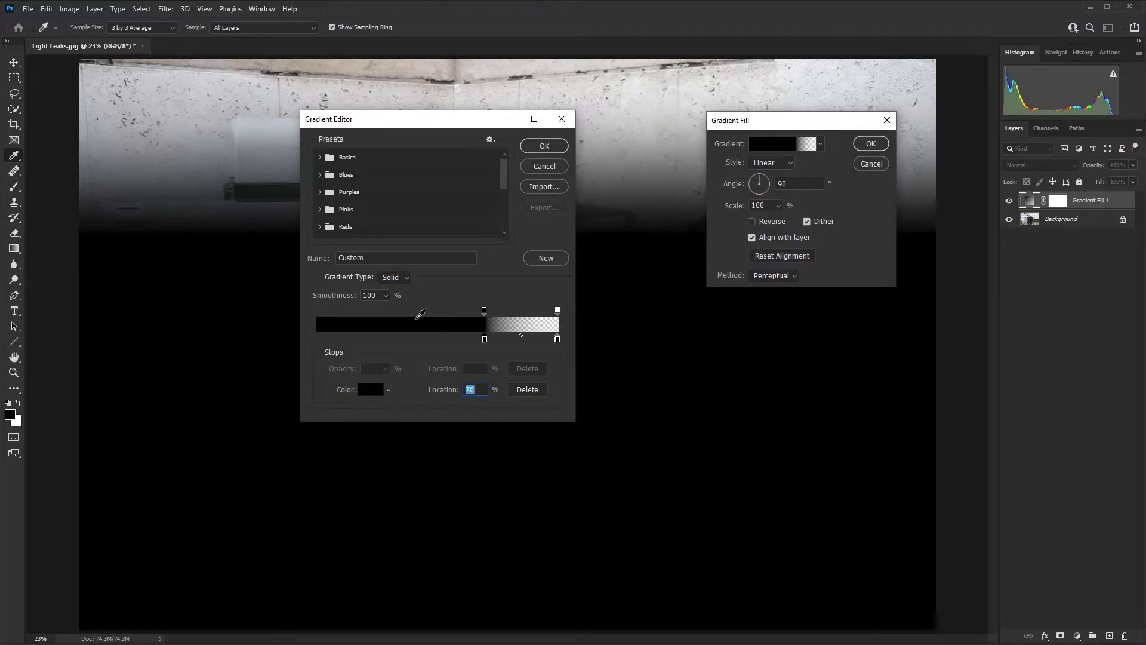
pyautogui.click(416, 313)
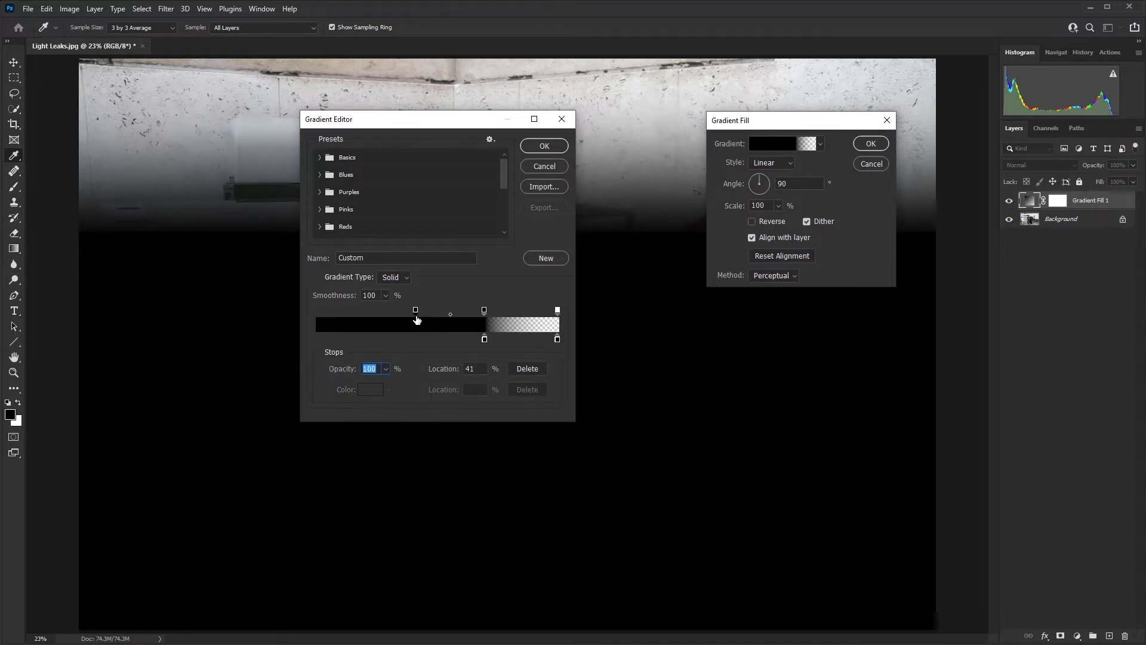
pyautogui.moveTo(416, 312); pyautogui.dragTo(438, 314)
pyautogui.click(449, 339)
pyautogui.click(448, 339)
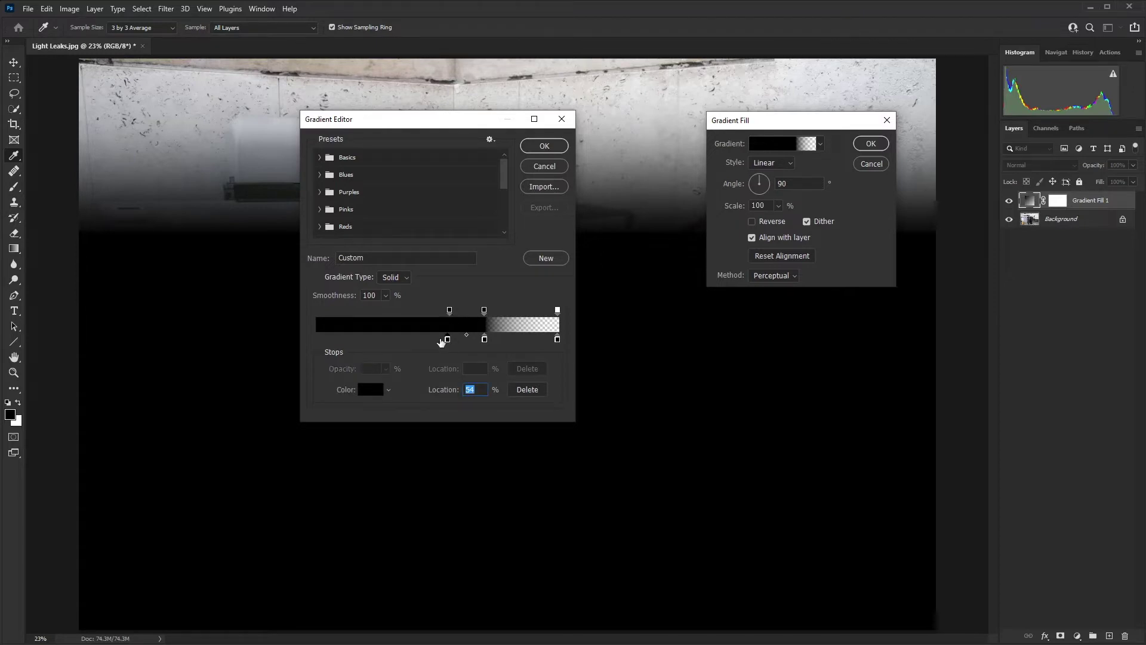
pyautogui.moveTo(448, 340); pyautogui.dragTo(451, 343)
# Step: Move the transparent end stop inward and add a 0% opacity stop near 78%
pyautogui.moveTo(558, 310); pyautogui.dragTo(562, 312)
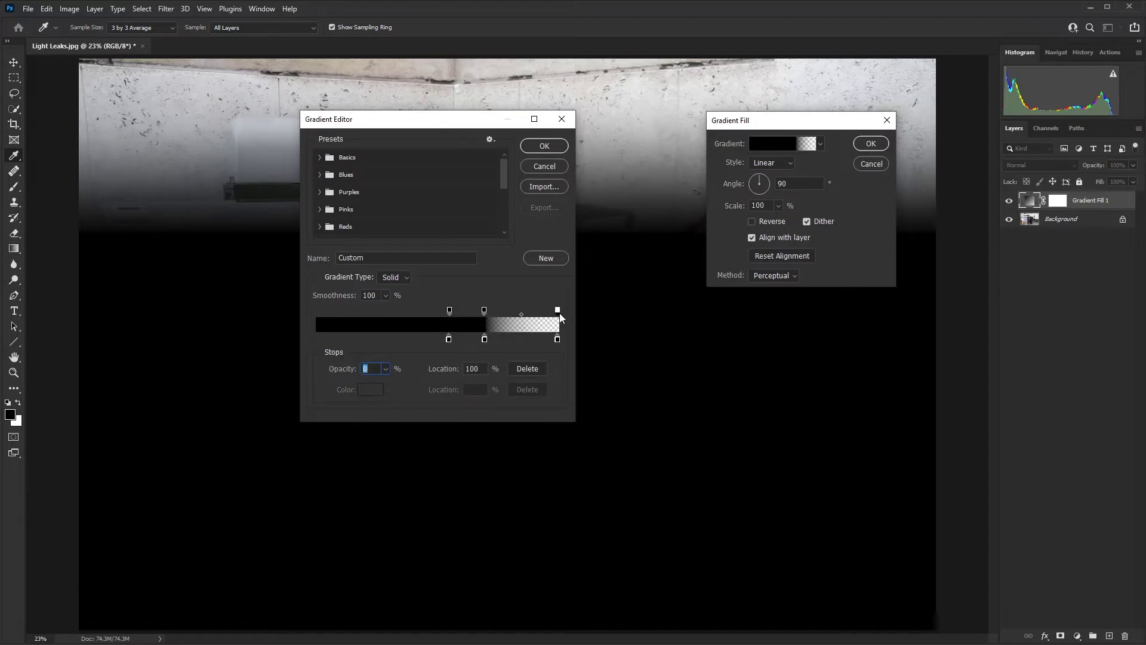
pyautogui.moveTo(559, 312); pyautogui.dragTo(314, 321)
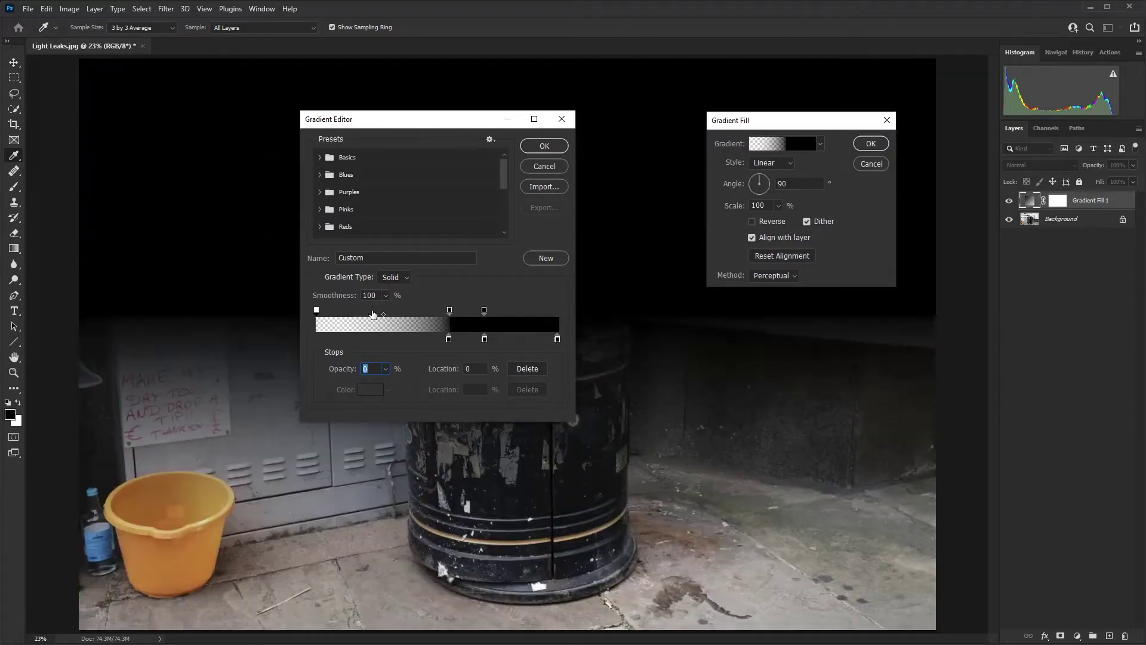
pyautogui.click(559, 312)
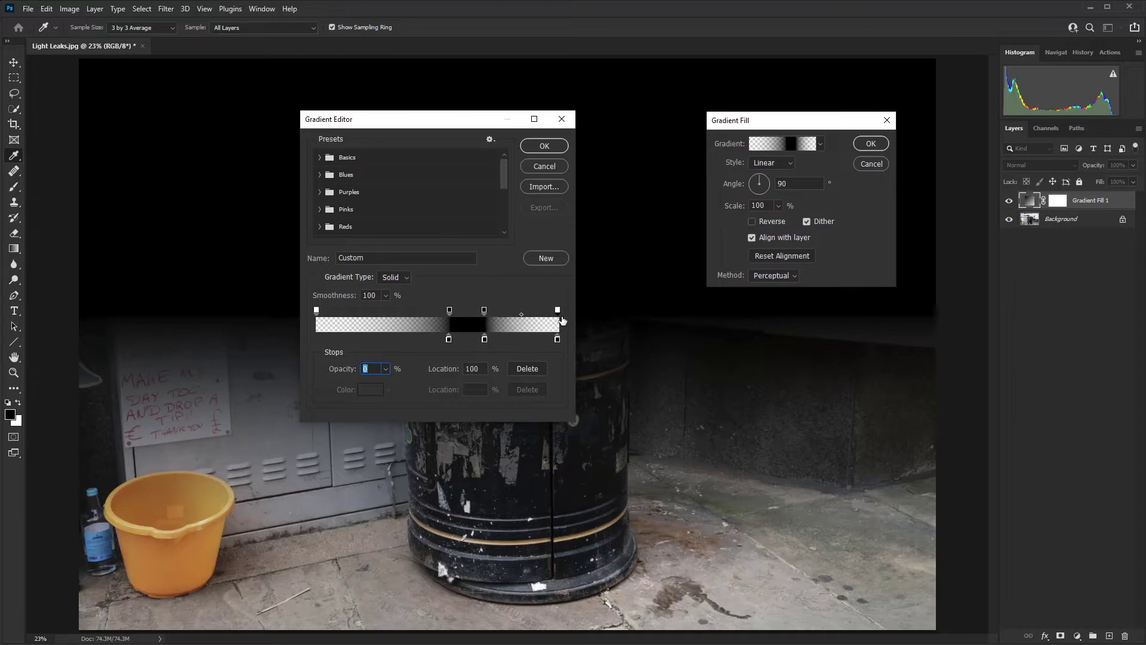
pyautogui.moveTo(562, 321); pyautogui.dragTo(496, 322)
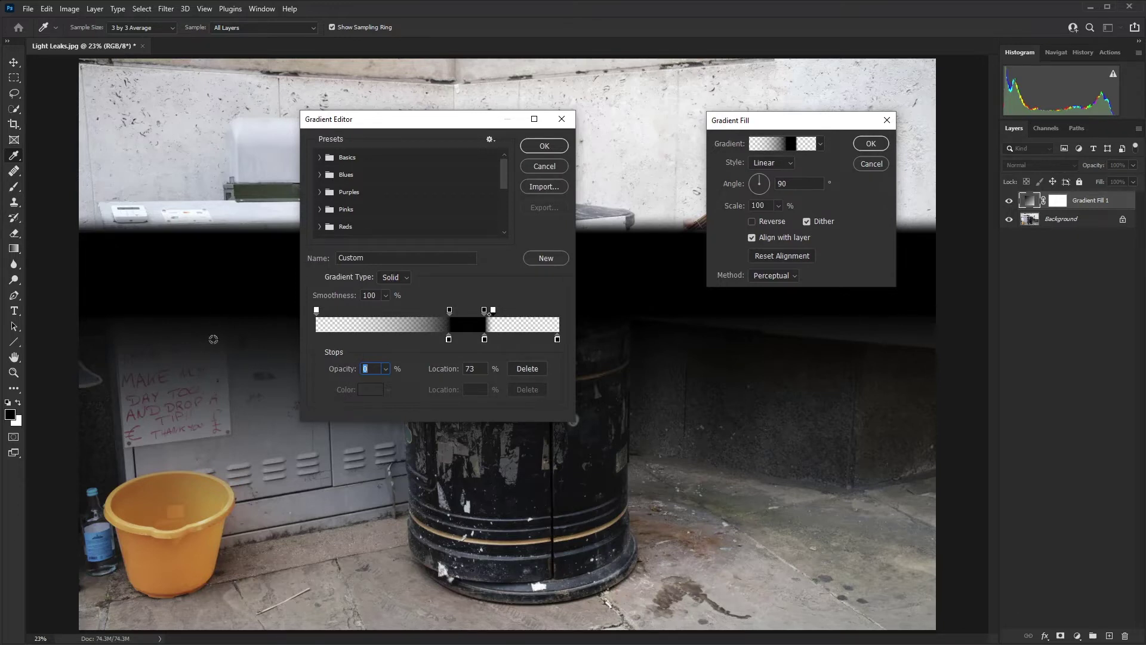
pyautogui.click(544, 148)
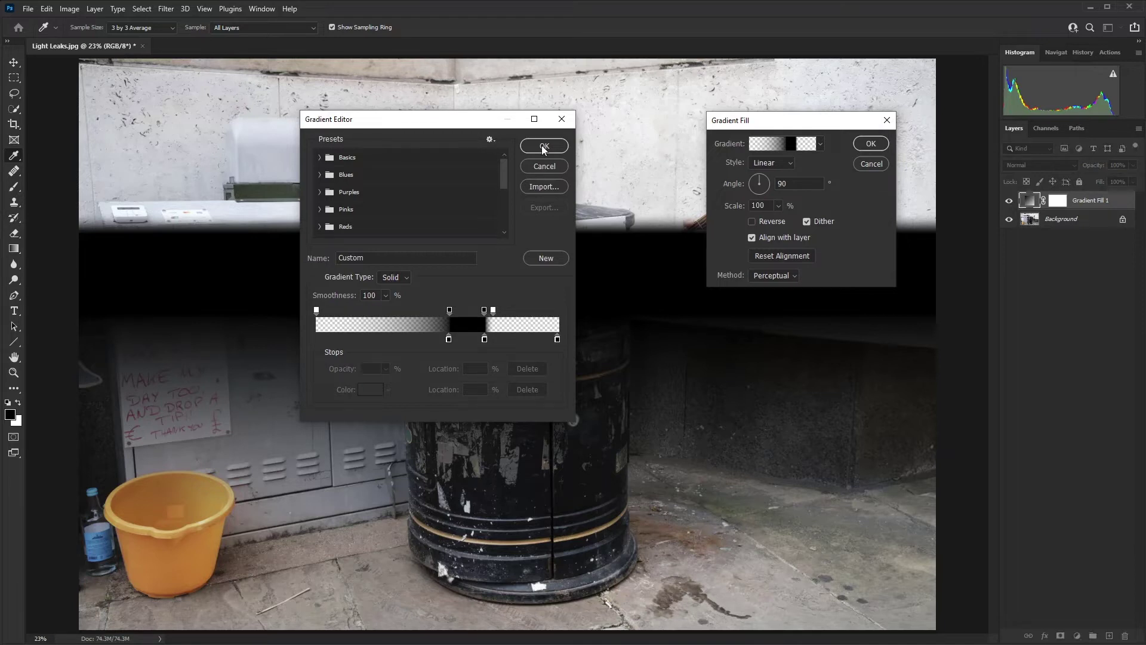
# Step: Confirm the custom gradient and set the fill's angle to 5° and scale to 111%
pyautogui.click(549, 146)
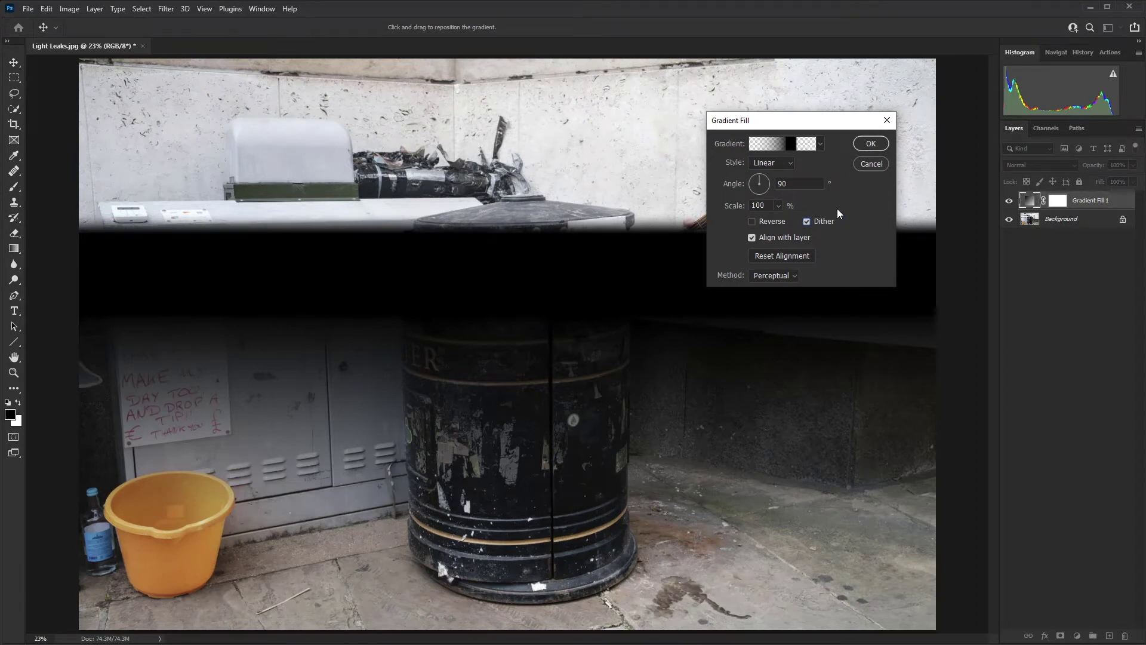
pyautogui.click(767, 179)
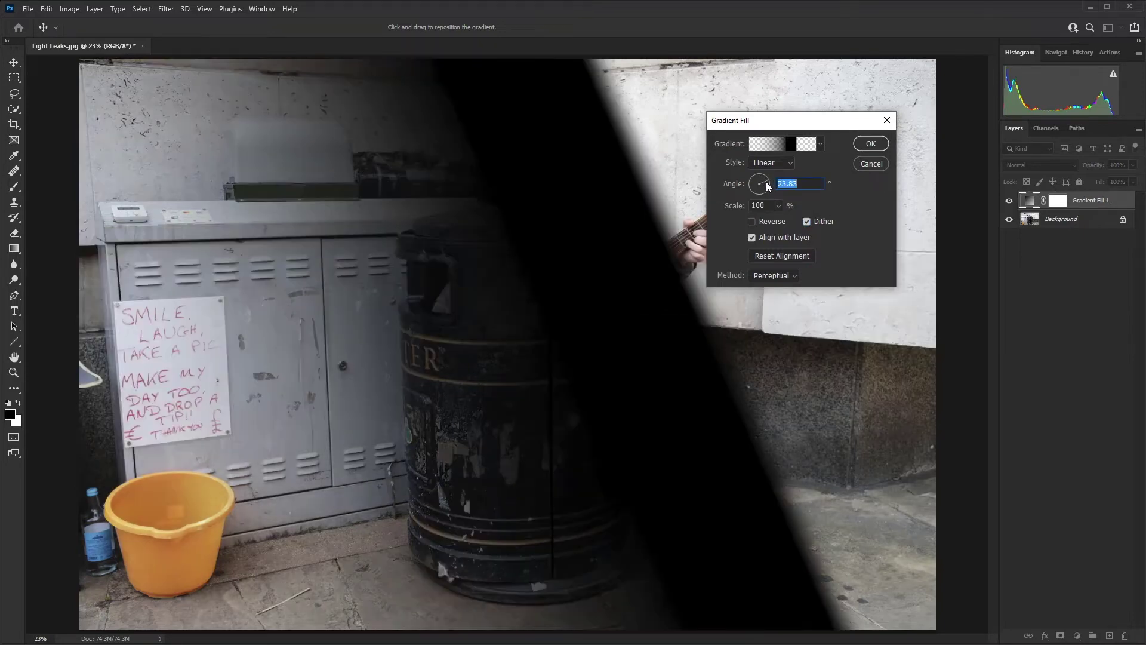
pyautogui.moveTo(766, 183); pyautogui.dragTo(766, 184)
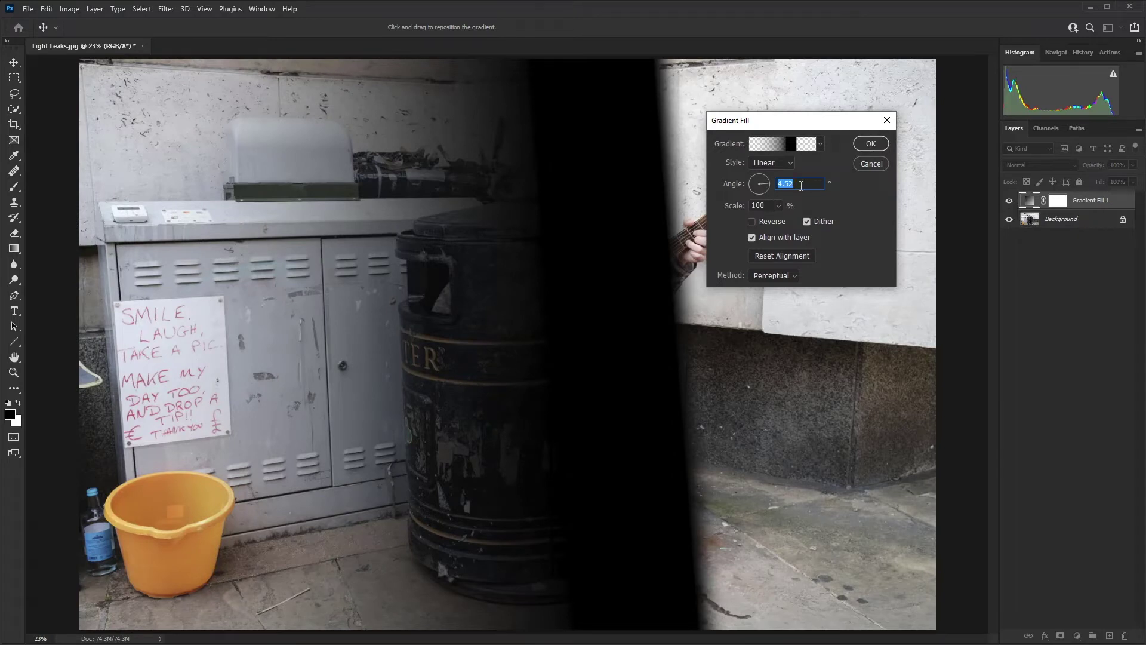
pyautogui.write('5')
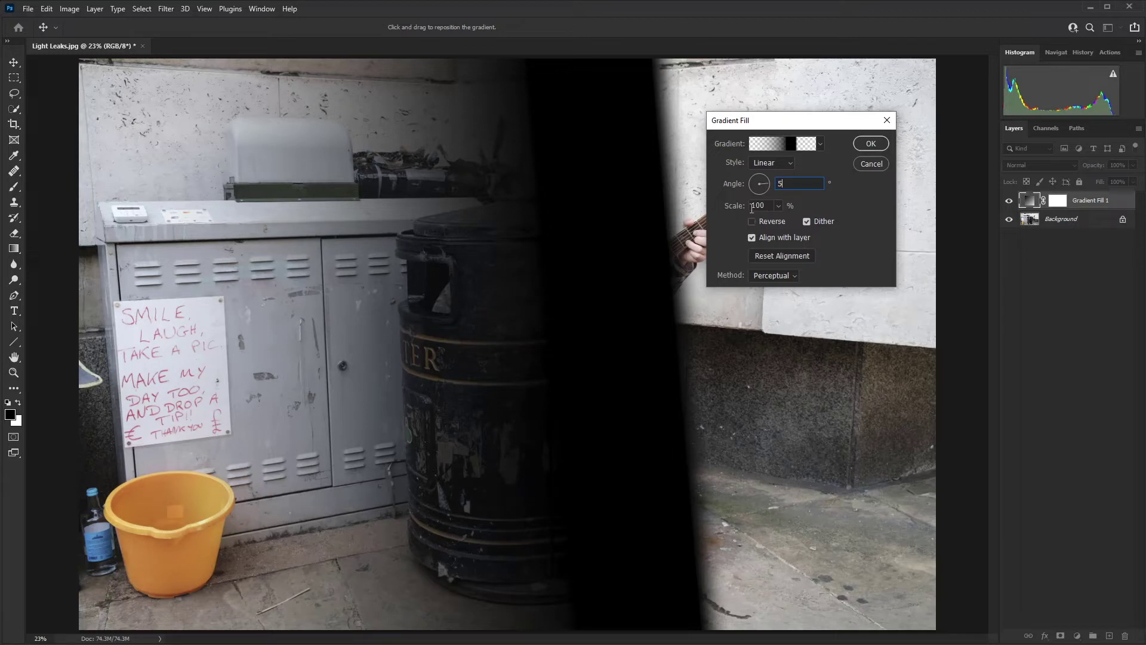
pyautogui.click(779, 206)
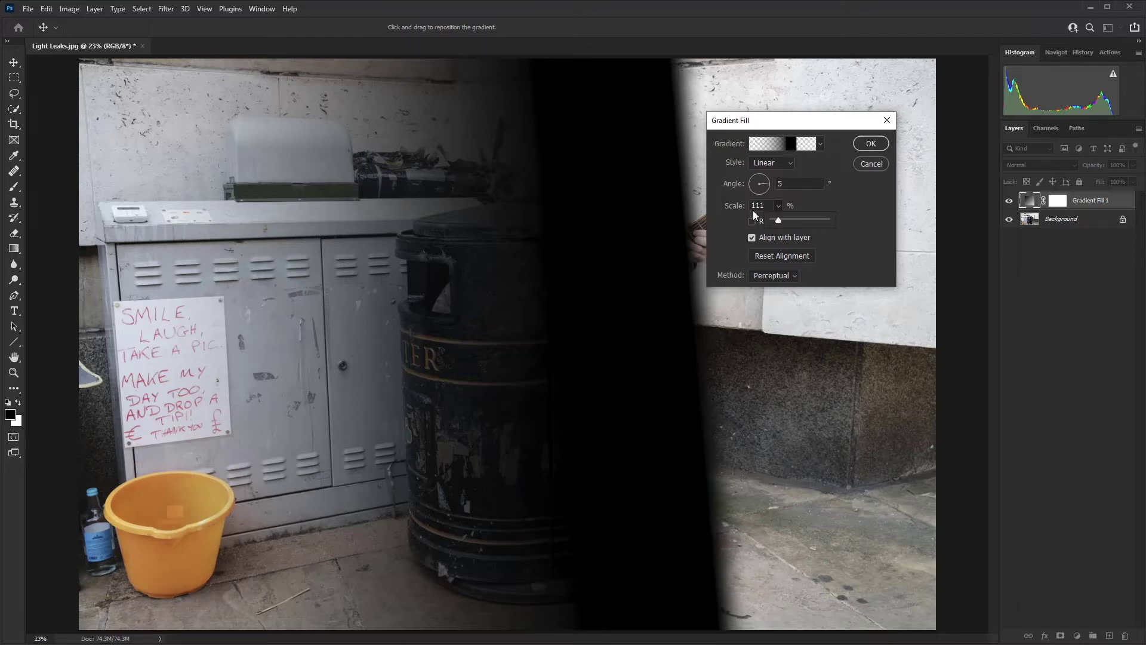
# Step: Keep the 111% scale and drag the dark band onto the bin's right half
pyautogui.click(729, 230)
pyautogui.moveTo(638, 344); pyautogui.dragTo(656, 441)
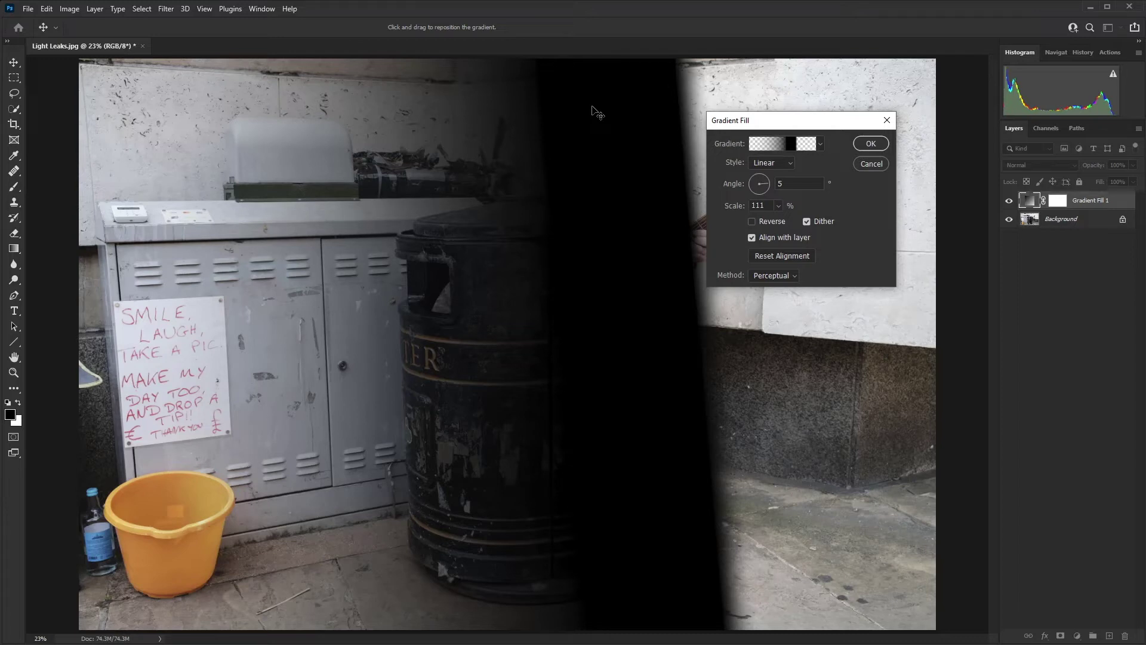
# Step: Apply the gradient fill and set Gradient Fill 1 to Screen blending
pyautogui.click(871, 144)
pyautogui.press('z')
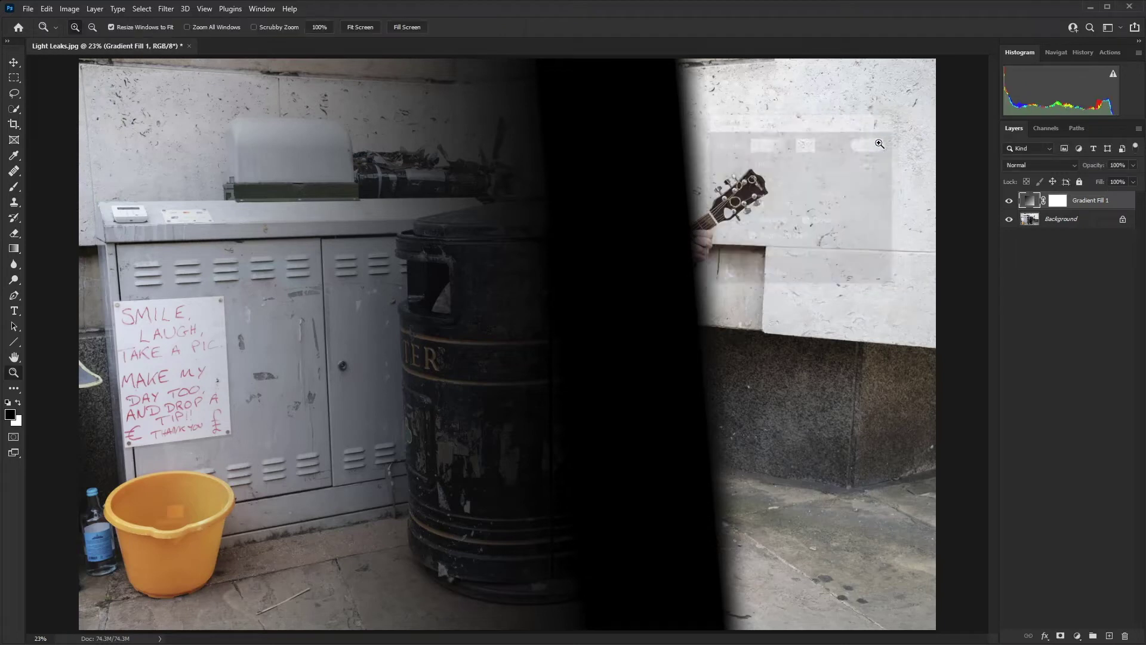
pyautogui.click(1073, 165)
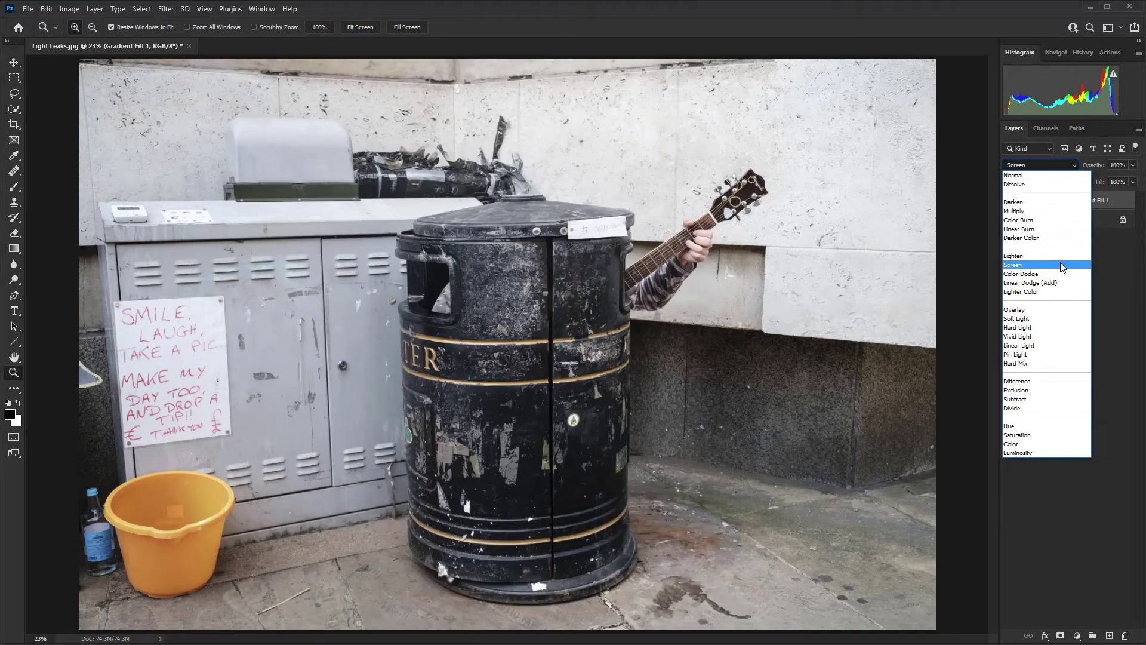
pyautogui.click(1062, 267)
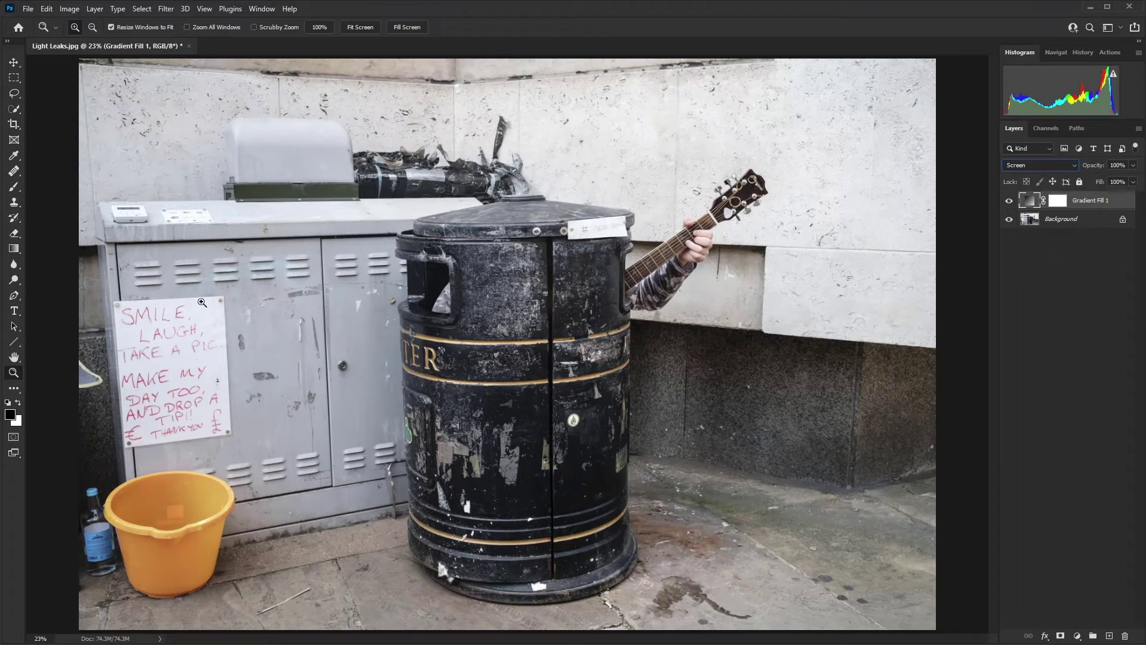
pyautogui.click(10, 415)
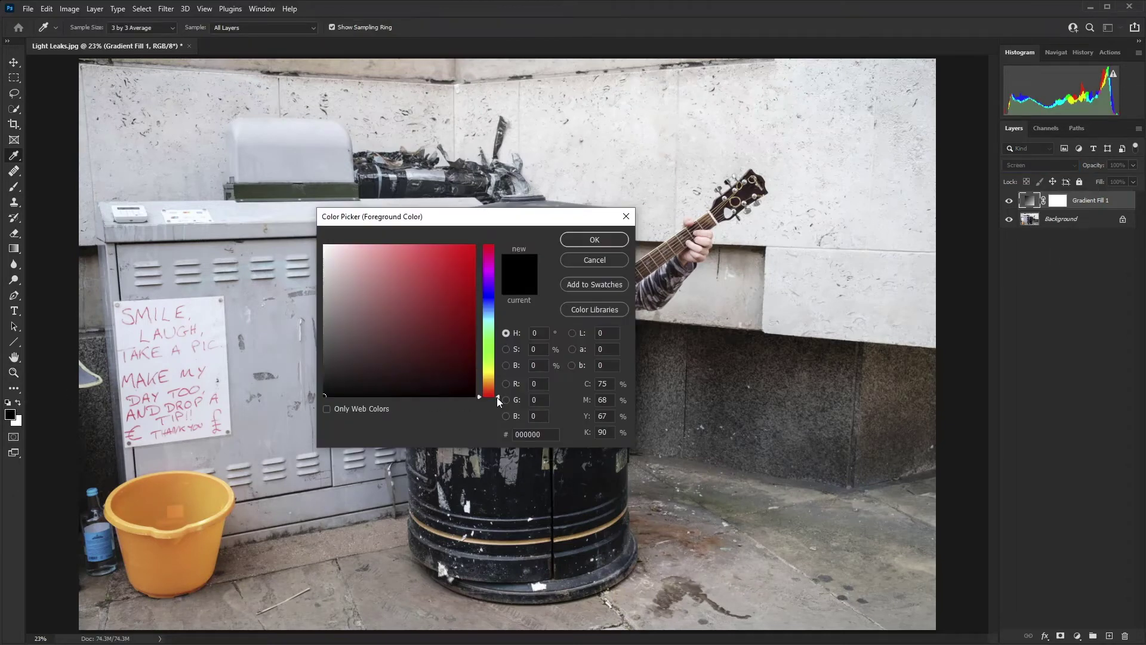
# Step: Set the foreground colour to a bright orange (#f17919)
pyautogui.moveTo(499, 397); pyautogui.dragTo(499, 385)
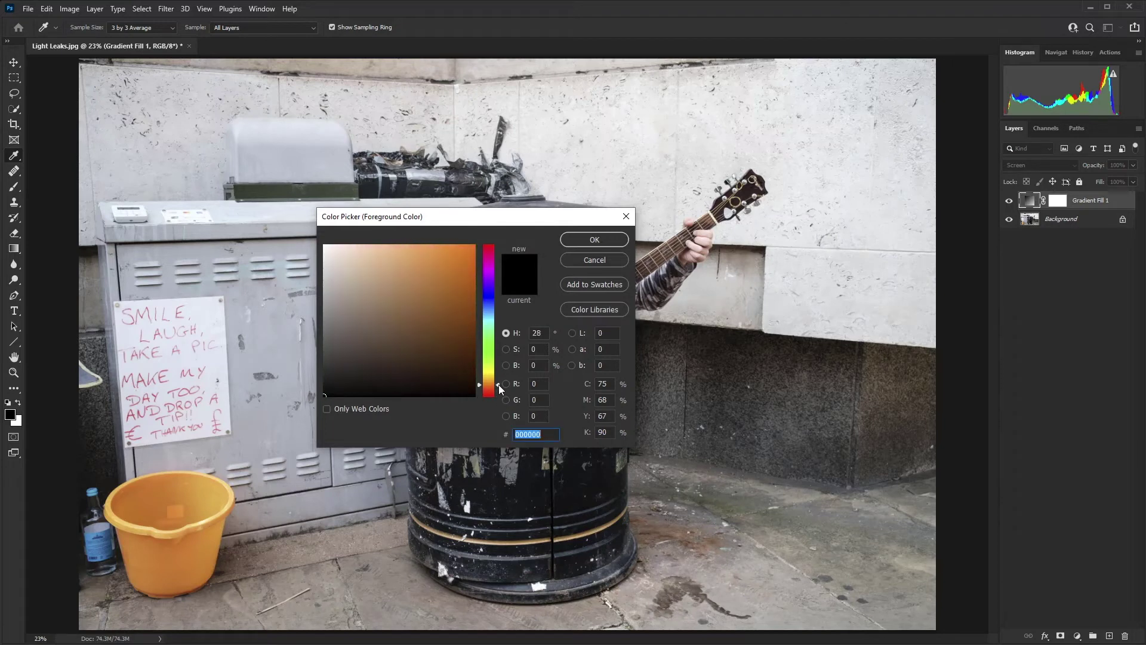
pyautogui.click(460, 253)
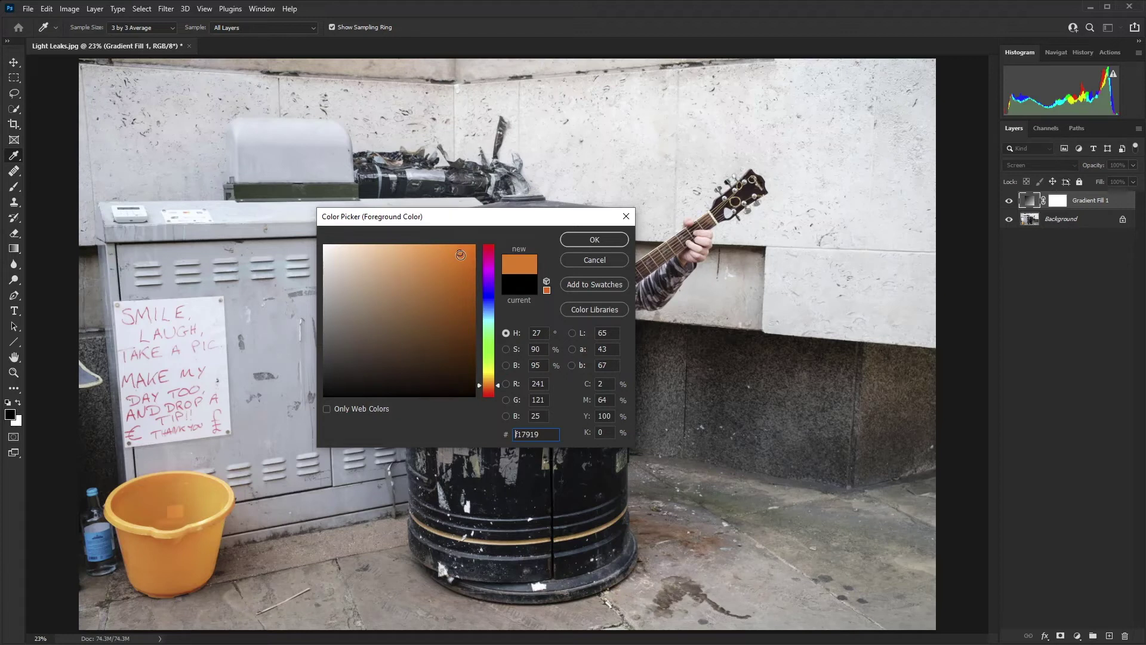
pyautogui.click(585, 240)
# Step: Add a Gradient Fill 2 layer tinting the photo orange from the bottom
pyautogui.press('z')
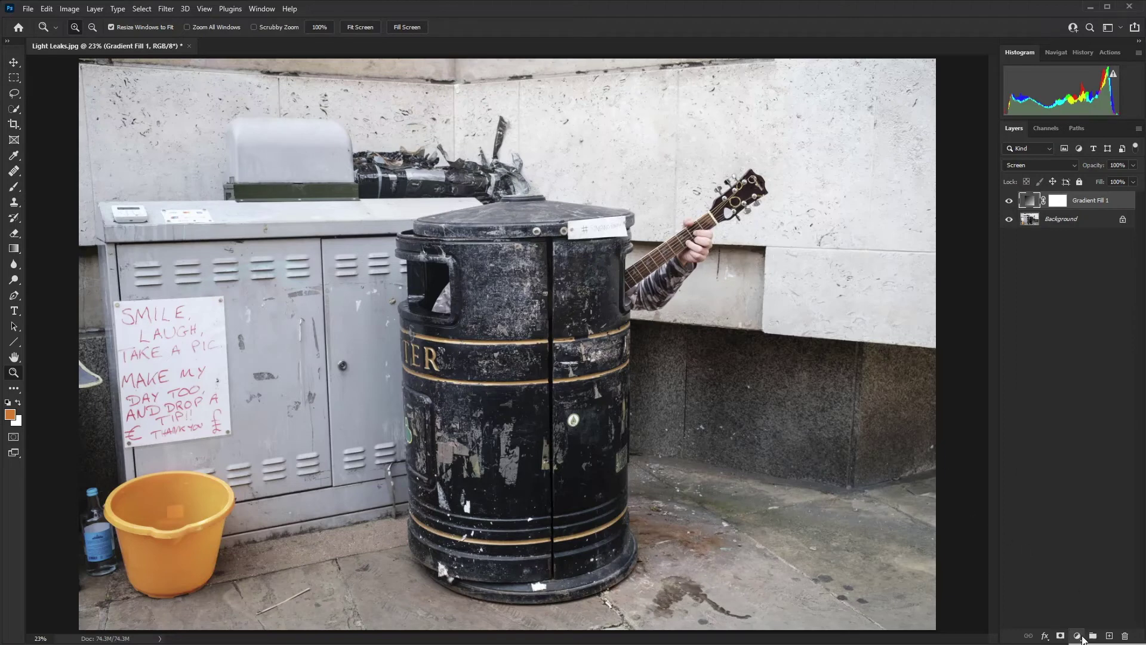
pyautogui.click(1077, 636)
pyautogui.click(1099, 316)
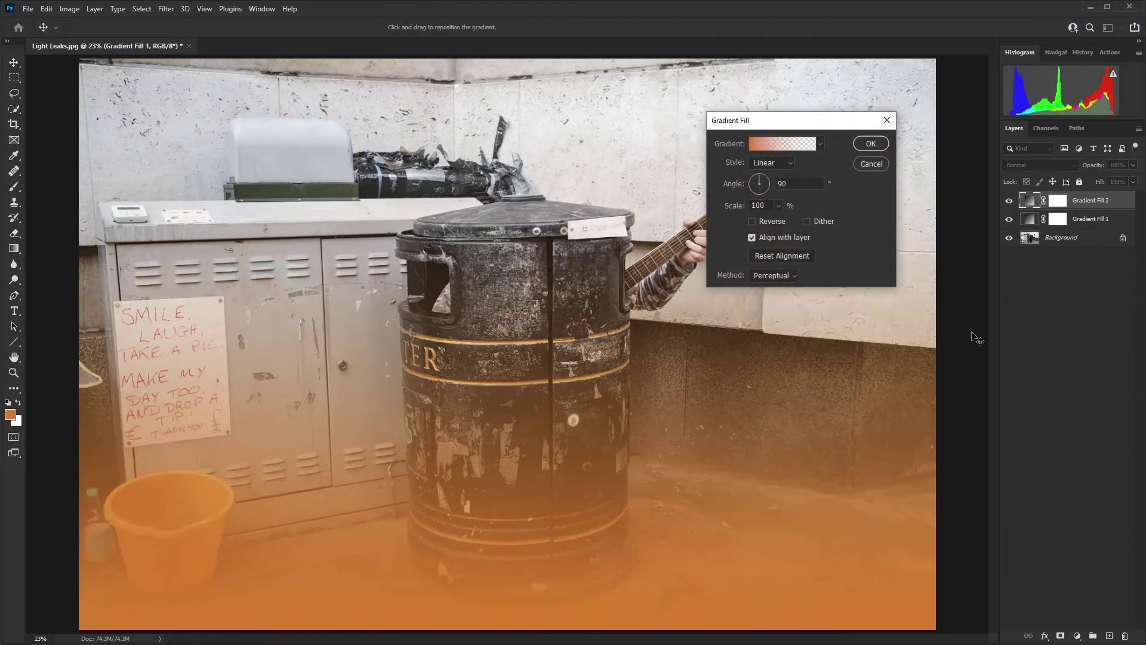
# Step: Set Gradient Fill 2 to 110° at 100% scale, positioned over the bin's base, and confirm
pyautogui.doubleClick(788, 184)
pyautogui.write('110')
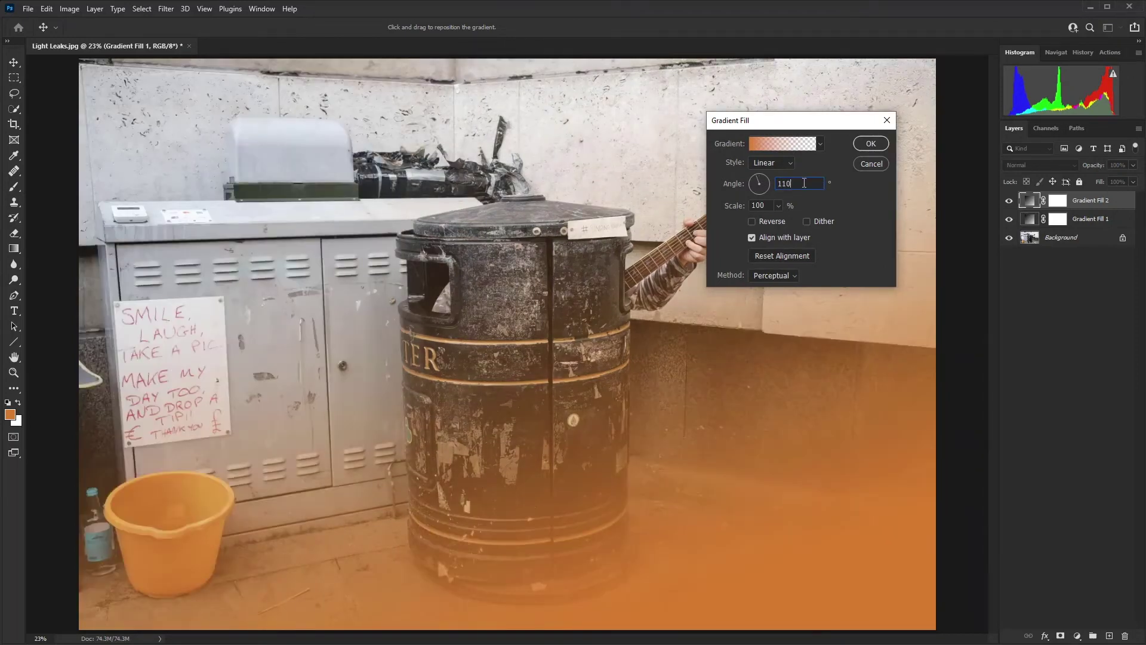
pyautogui.click(778, 206)
pyautogui.click(779, 221)
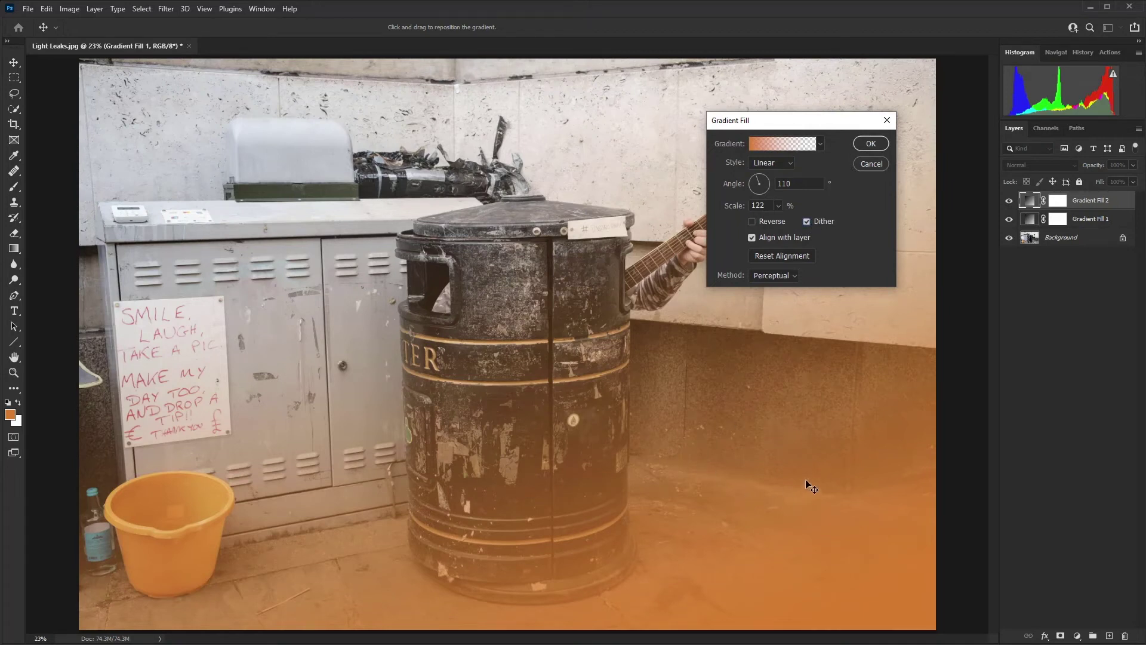
pyautogui.moveTo(645, 544); pyautogui.dragTo(560, 604)
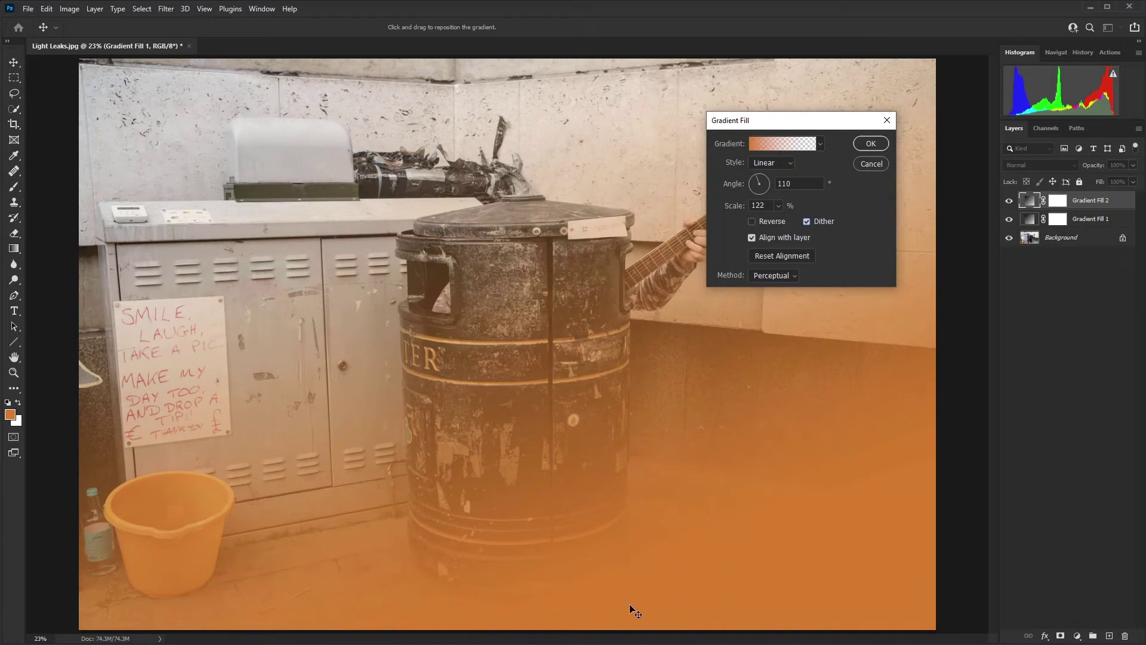
pyautogui.doubleClick(758, 205)
pyautogui.write('111')
pyautogui.click(779, 206)
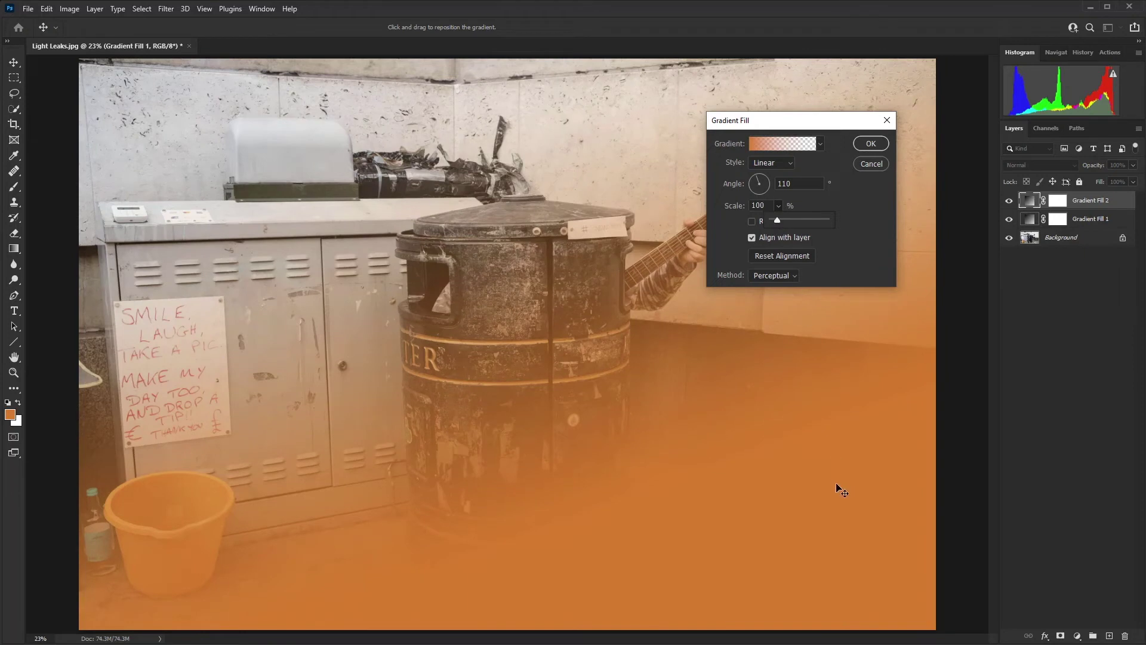
pyautogui.click(811, 500)
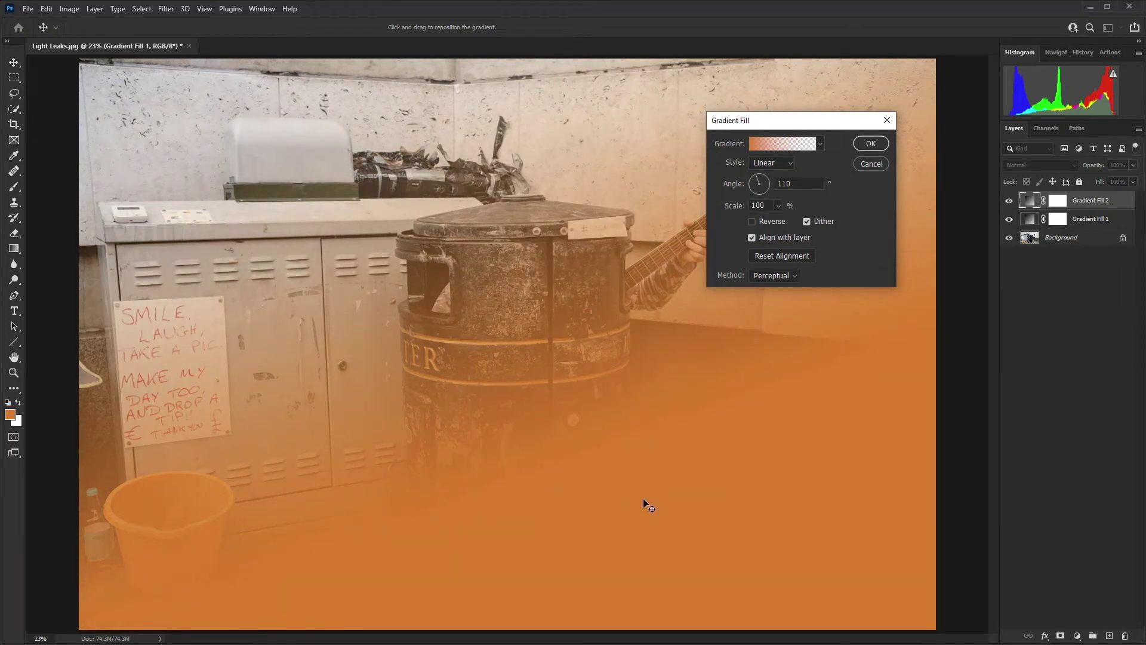
pyautogui.click(870, 144)
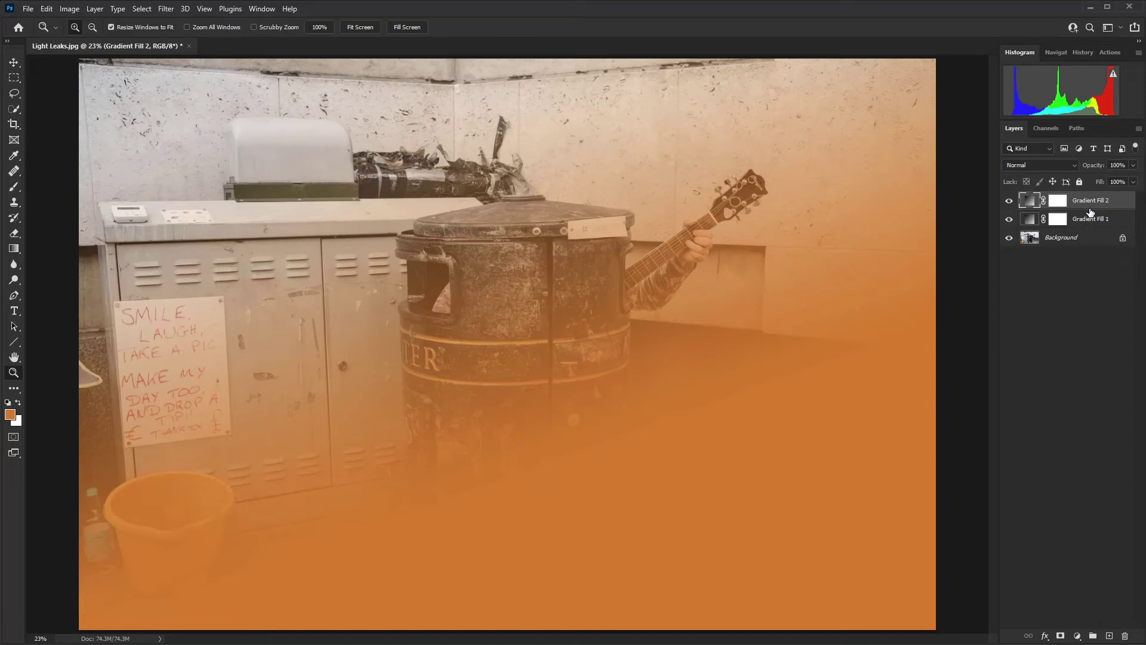
# Step: Alt-clip Gradient Fill 2 onto Gradient Fill 1 so the orange shows only in the band
pyautogui.press('alt')
pyautogui.moveTo(1091, 216); pyautogui.dragTo(1091, 208)
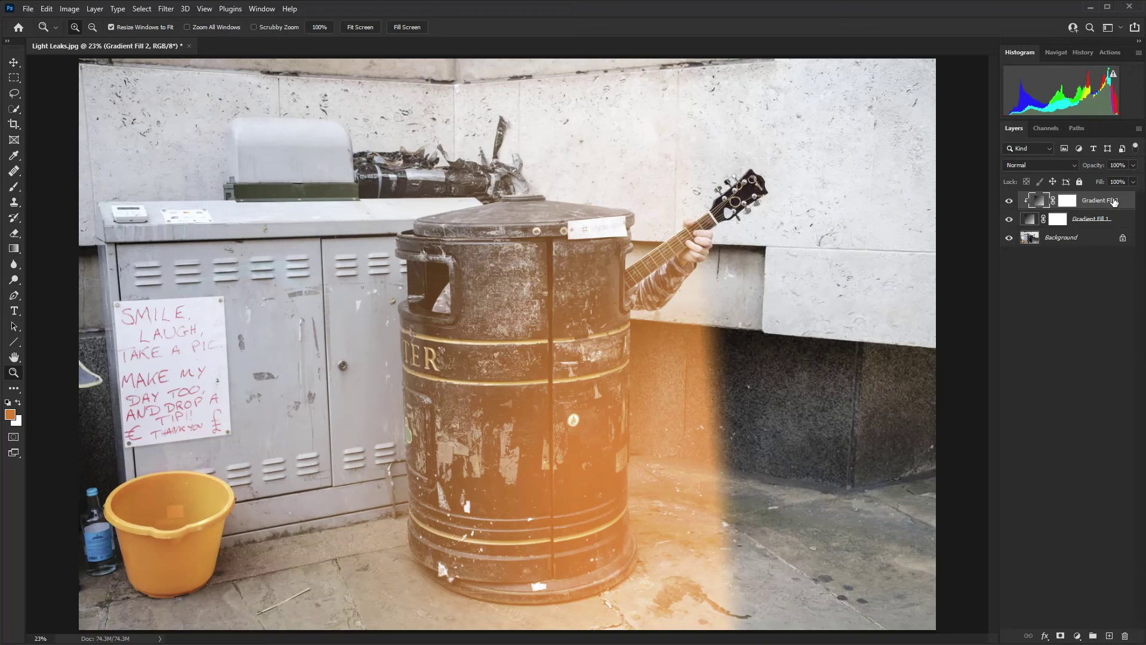
# Step: Duplicate Gradient Fill 2 and clip the copy to strengthen the orange glow, comparing it on and off
pyautogui.hotkey('ctrl', 'j')
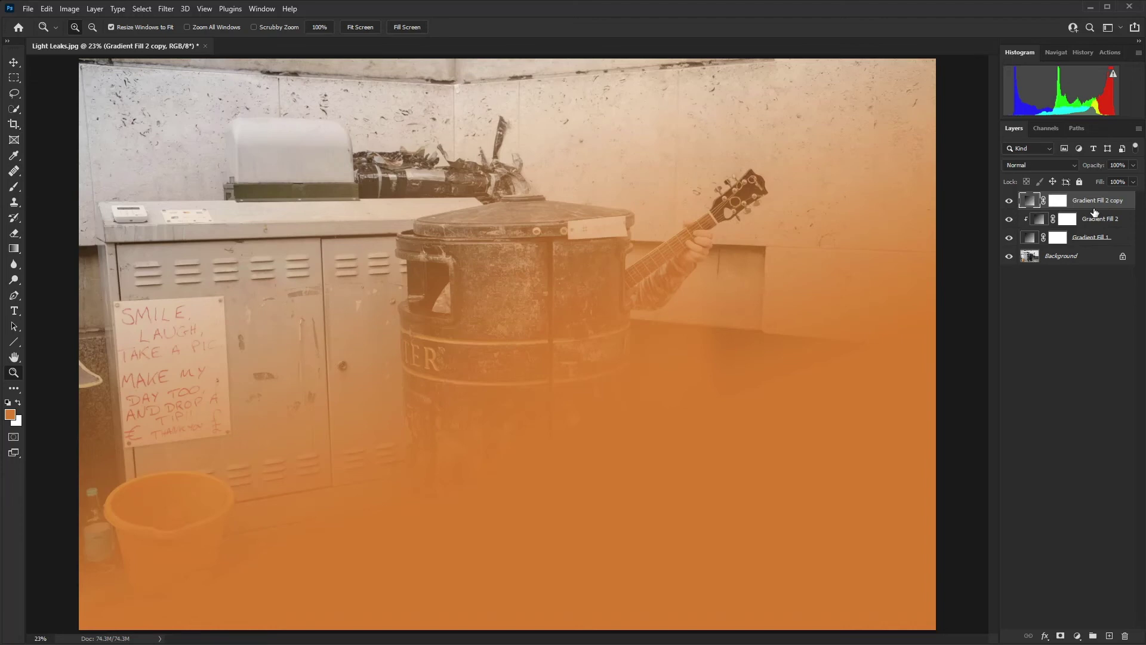
pyautogui.keyDown('alt'); pyautogui.click(1095, 209); pyautogui.keyUp('alt')
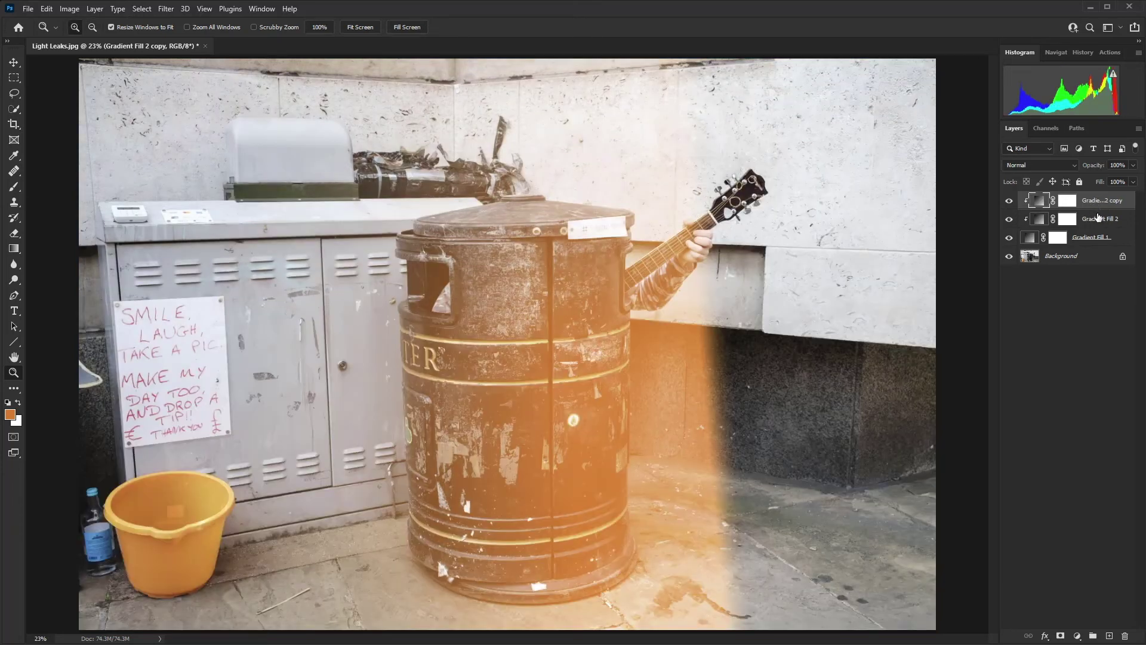
pyautogui.click(1014, 202)
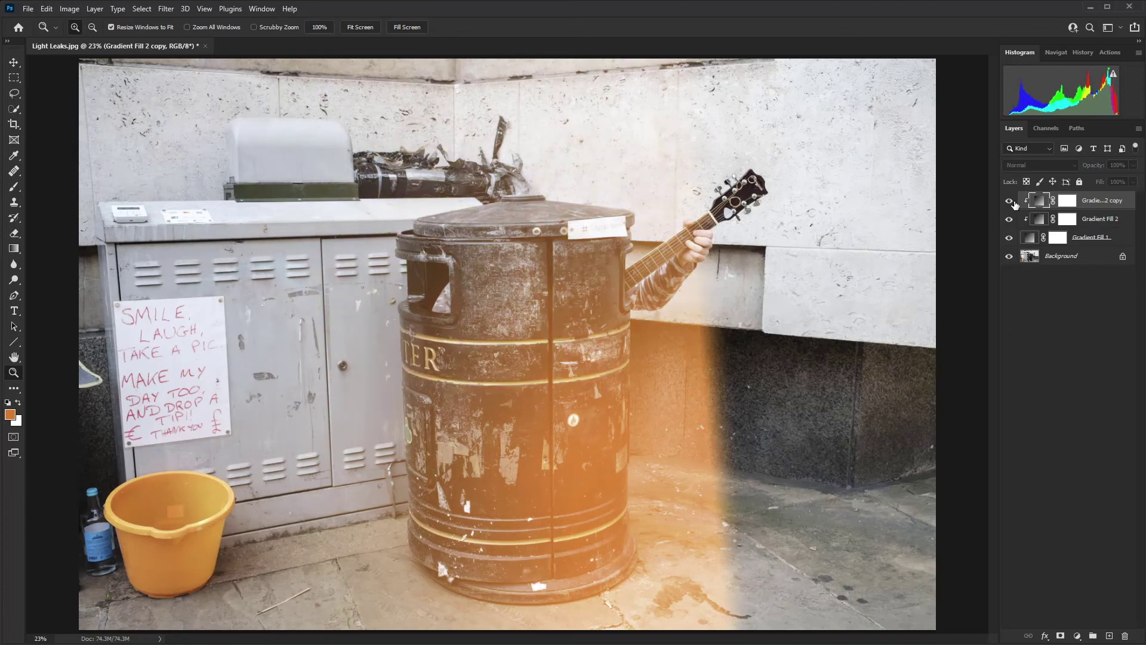
pyautogui.click(1014, 202)
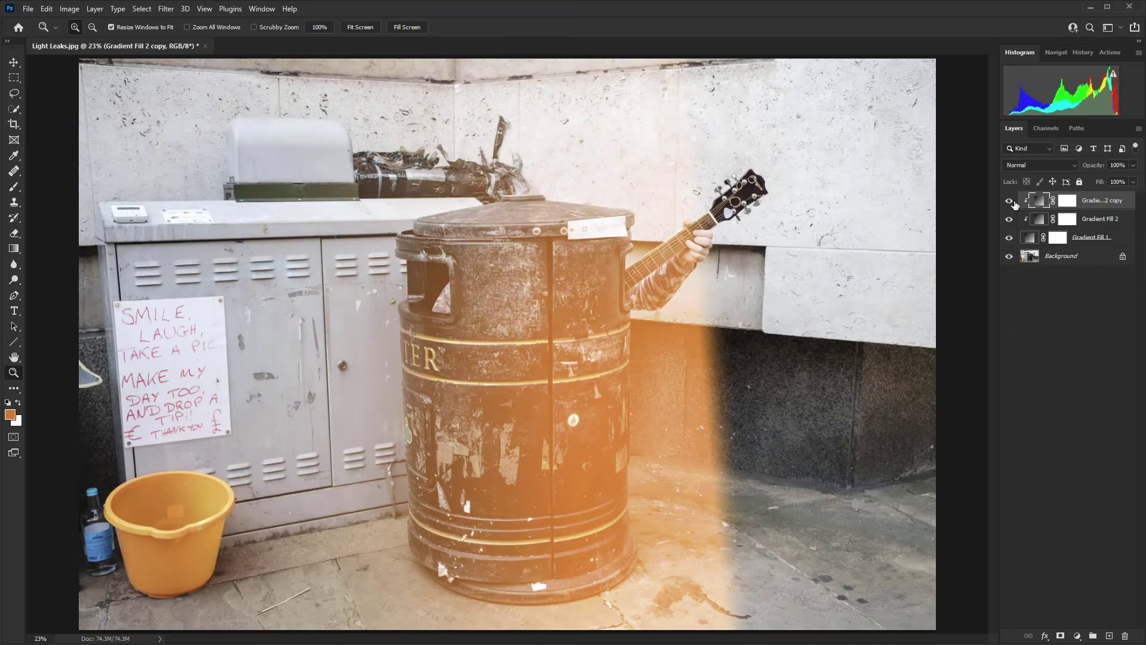
pyautogui.click(1077, 636)
# Step: Add a Levels adjustment with the output black level raised to 25, then hide it to compare
pyautogui.moveTo(603, 126); pyautogui.dragTo(961, 187)
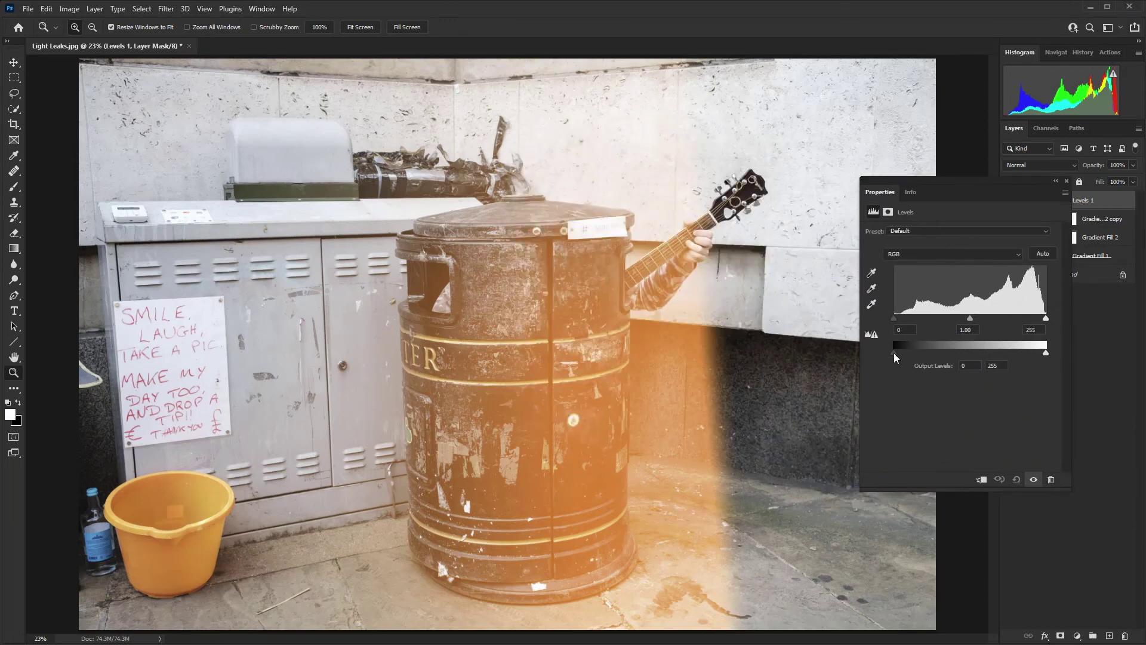
pyautogui.moveTo(894, 353); pyautogui.dragTo(913, 352)
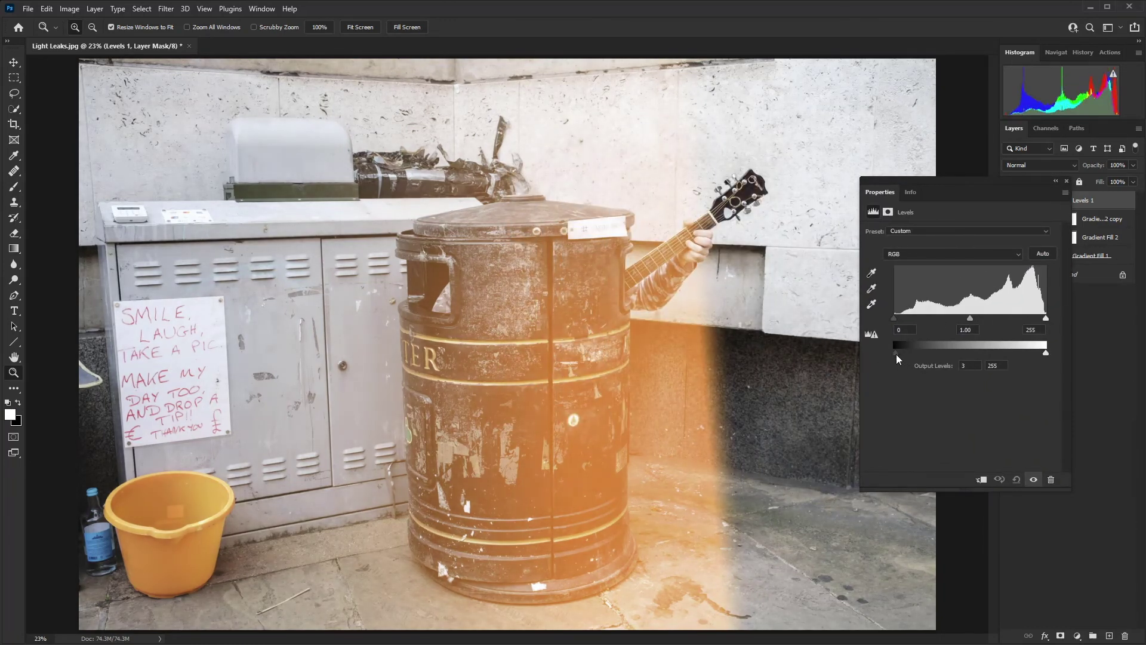
pyautogui.moveTo(896, 355); pyautogui.dragTo(910, 356)
pyautogui.click(1034, 479)
# Step: Group Gradient Fill 1 through Levels 1 with Ctrl+G into Group 1, toggling it to compare
pyautogui.click(1033, 479)
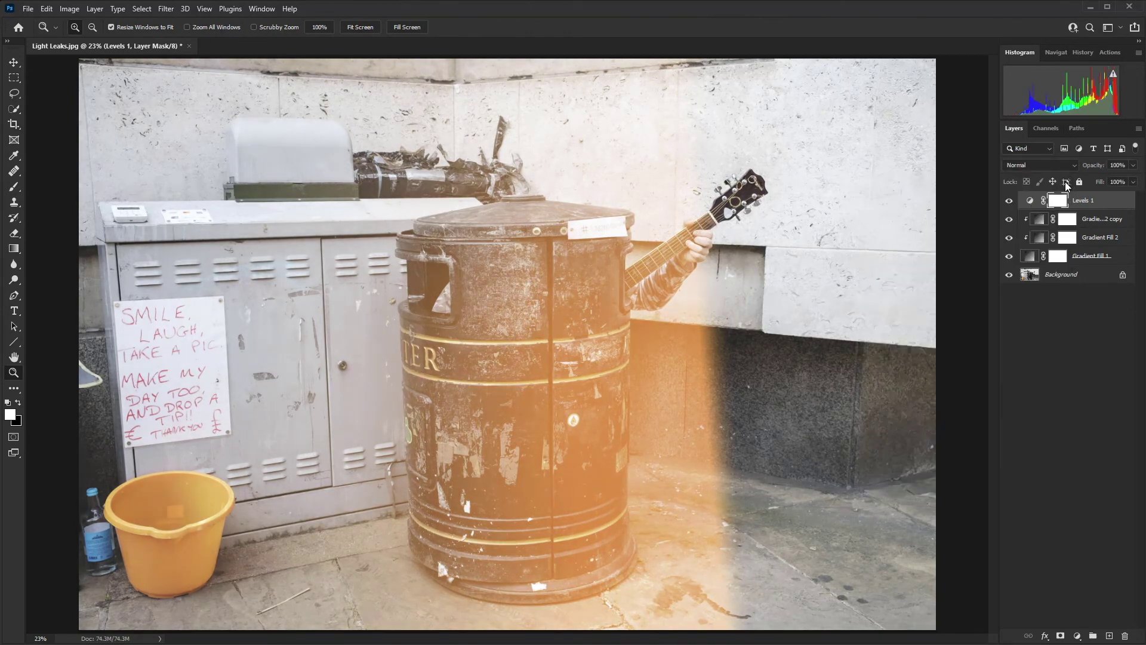
pyautogui.click(1067, 181)
pyautogui.keyDown('shift'); pyautogui.click(1115, 258); pyautogui.keyUp('shift')
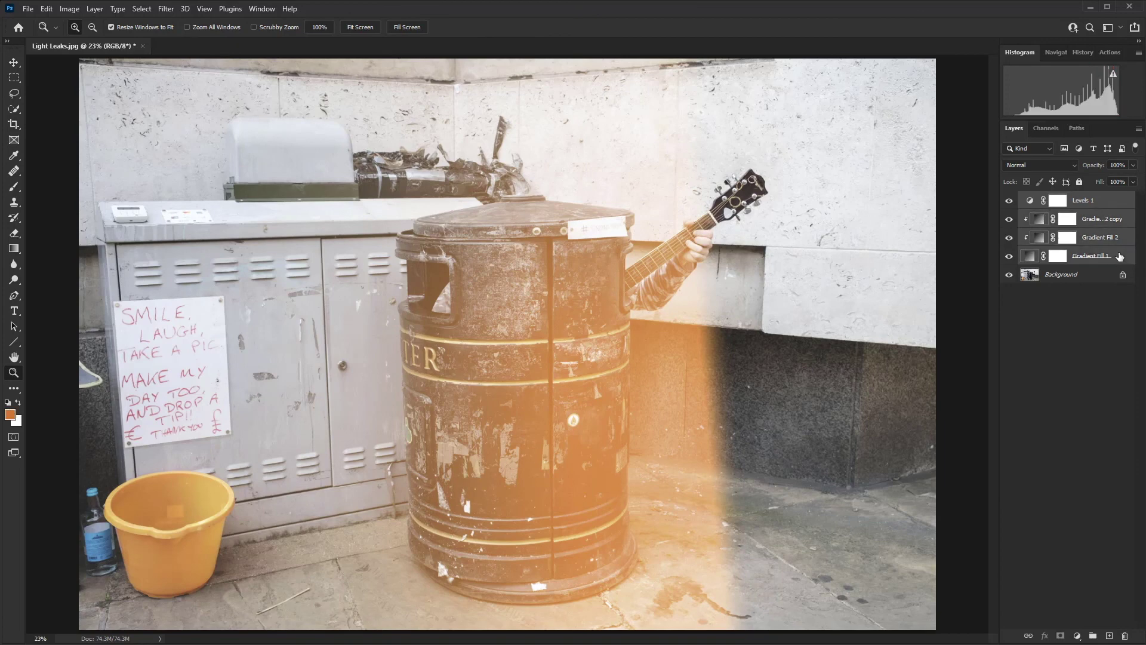
pyautogui.hotkey('ctrl', 'g')
pyautogui.click(1010, 201)
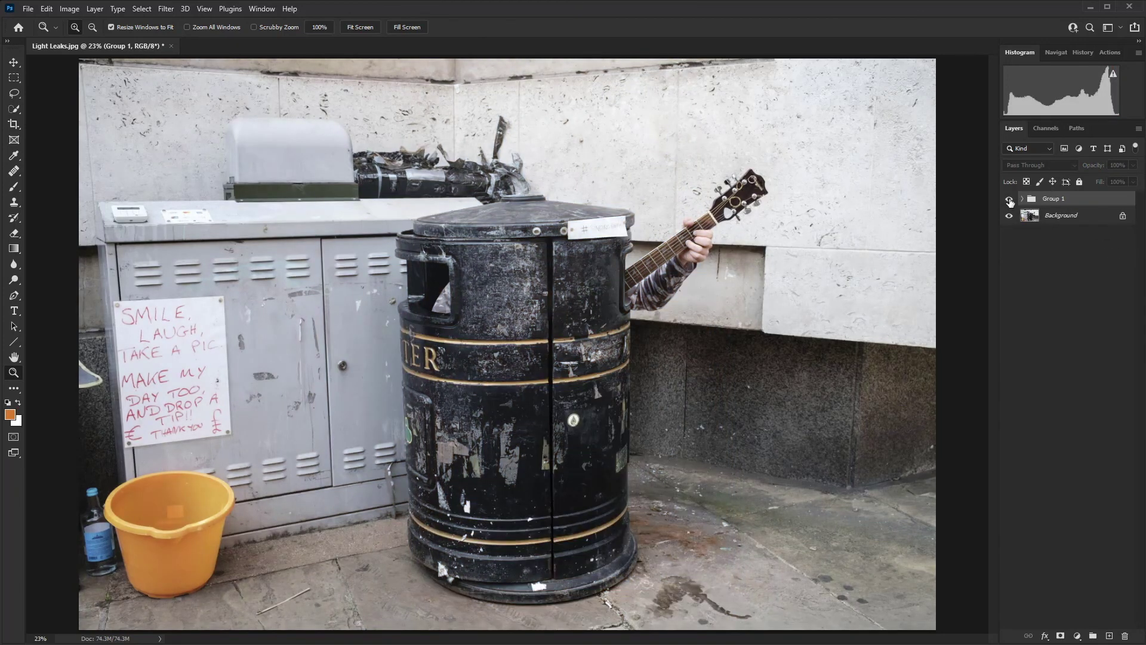
pyautogui.click(1009, 201)
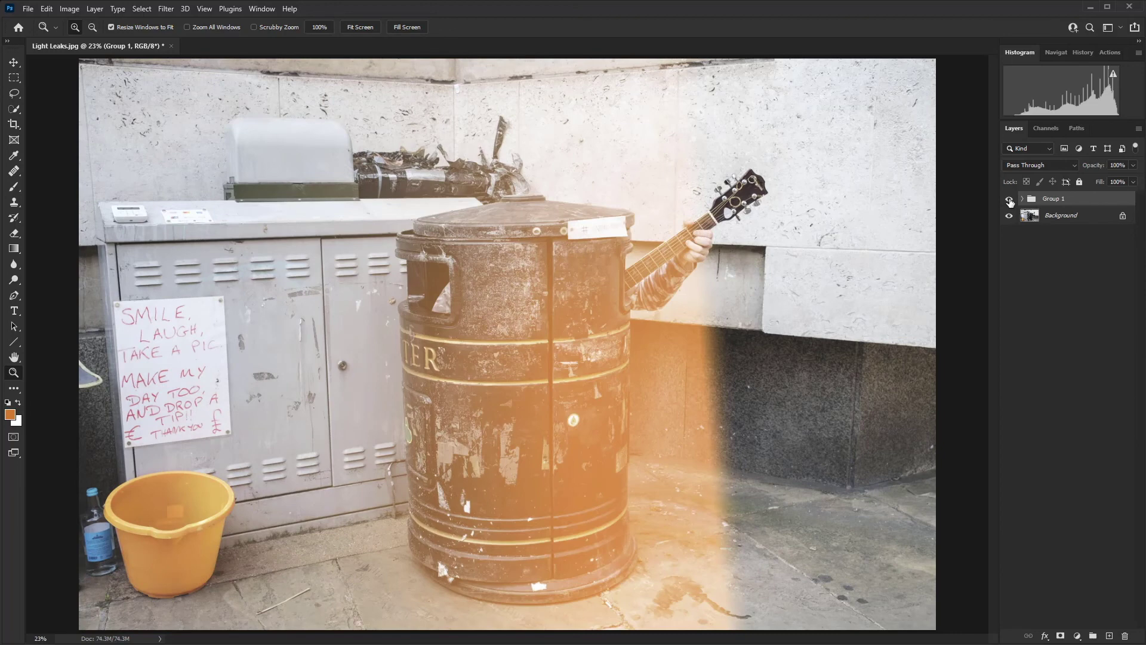